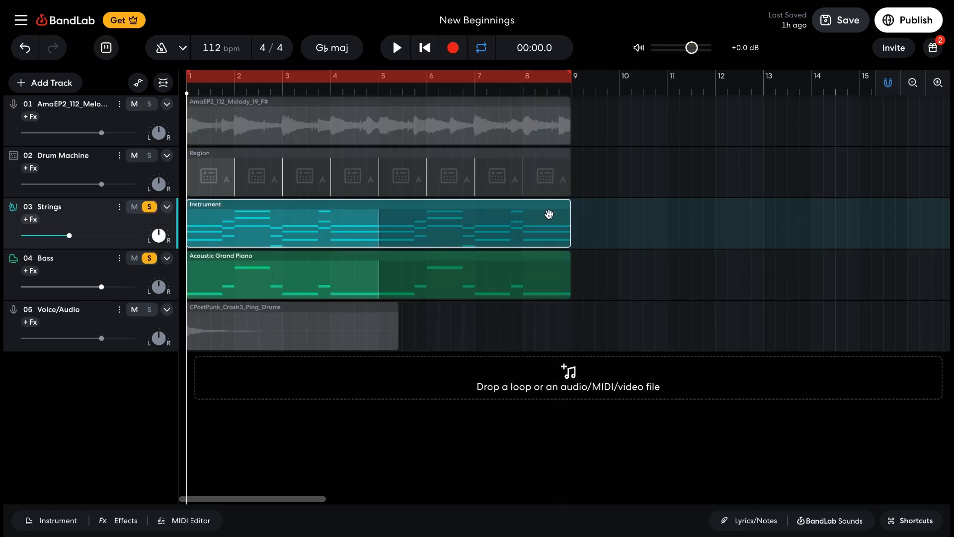
Step: Open the Strings track's instrument and play back the soloed Strings and Bass tracks
double_click(549, 214)
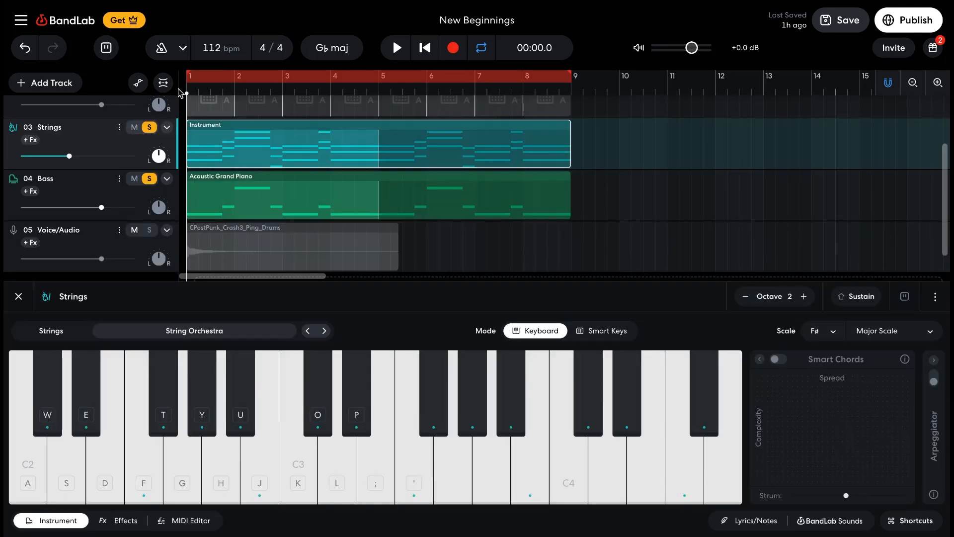
key("space")
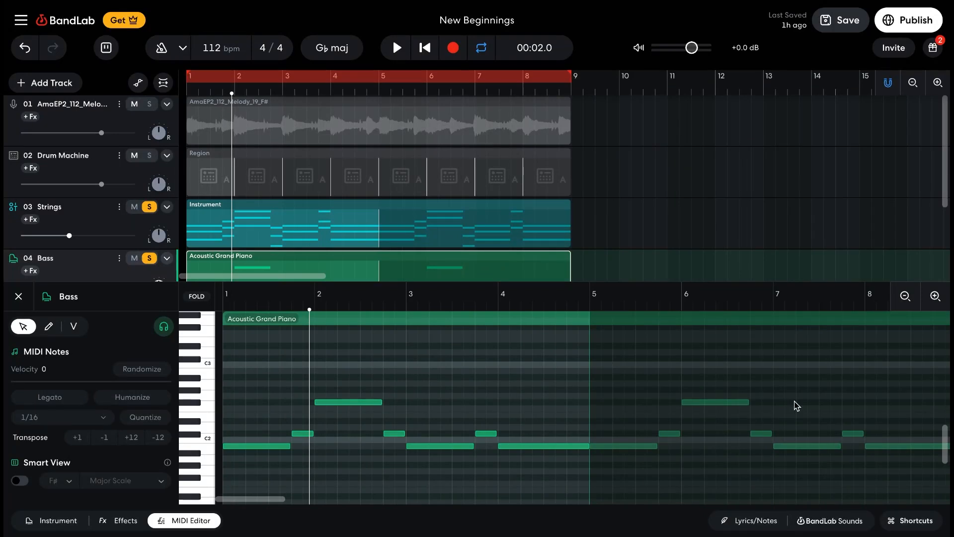
Step: Try editing individual chord notes of the Strings region around bars 1 to 3 in the MIDI editor
left_click(265, 207)
mouse_move(337, 358)
left_mouse_down()
mouse_move(337, 347)
mouse_move(337, 358)
left_mouse_up()
right_click(303, 410)
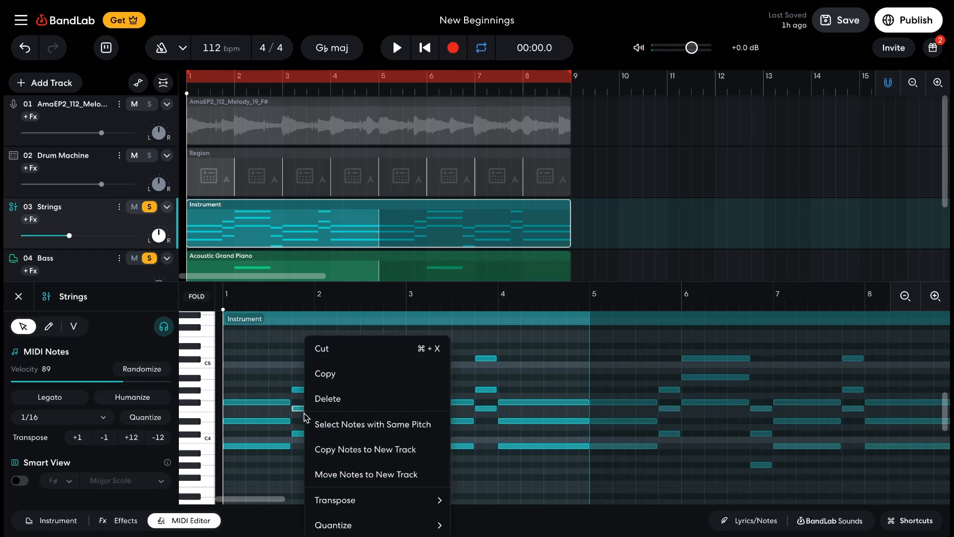
left_click(299, 411)
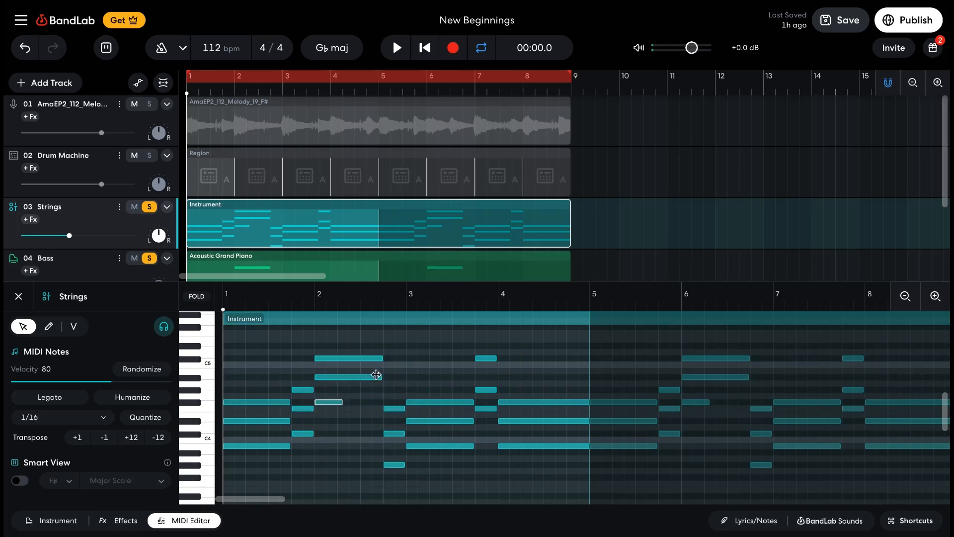
left_click_drag(405, 360, 404, 361)
key("ctrl+z")
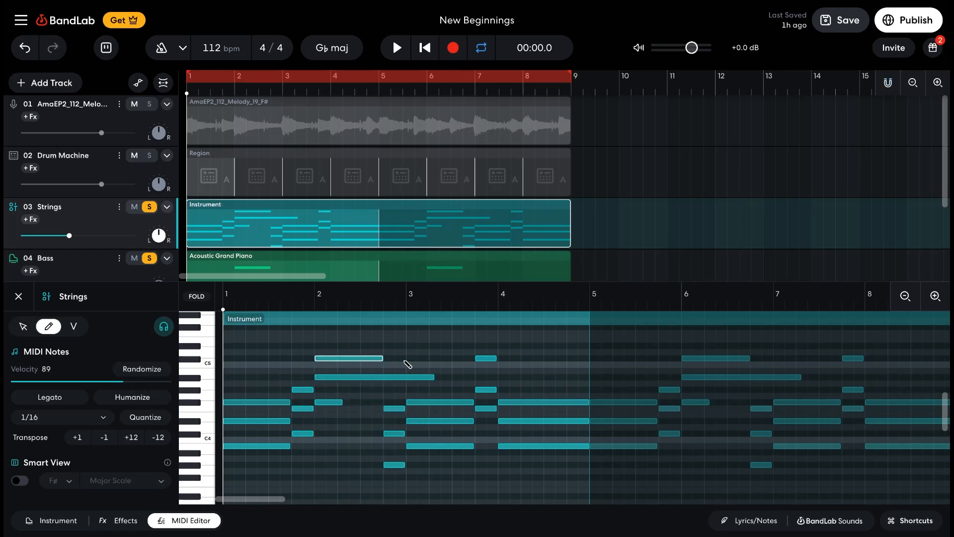
left_click_drag(352, 337, 458, 466)
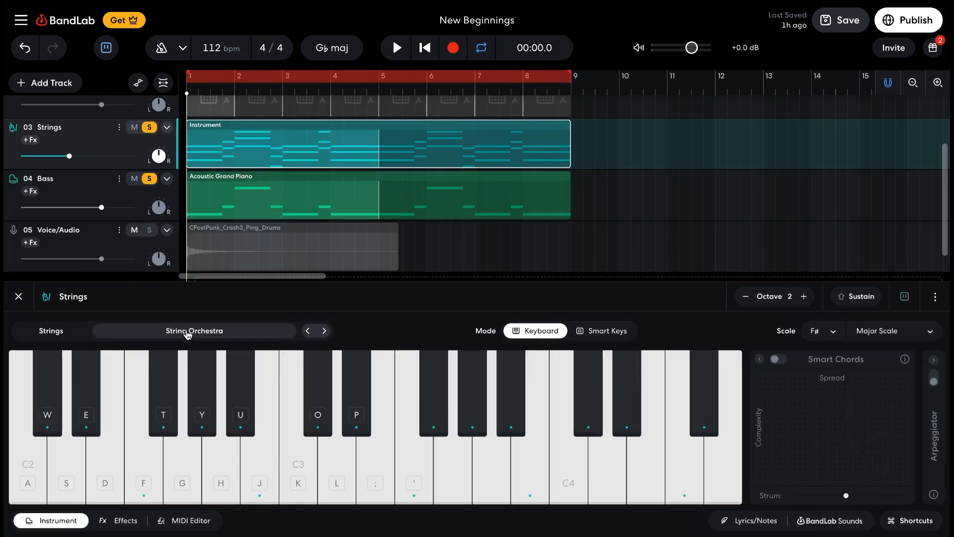
Step: Change the Strings track's instrument to Chorus Organ from the Organs category
left_click(187, 334)
scroll(193, 273, "down", 7)
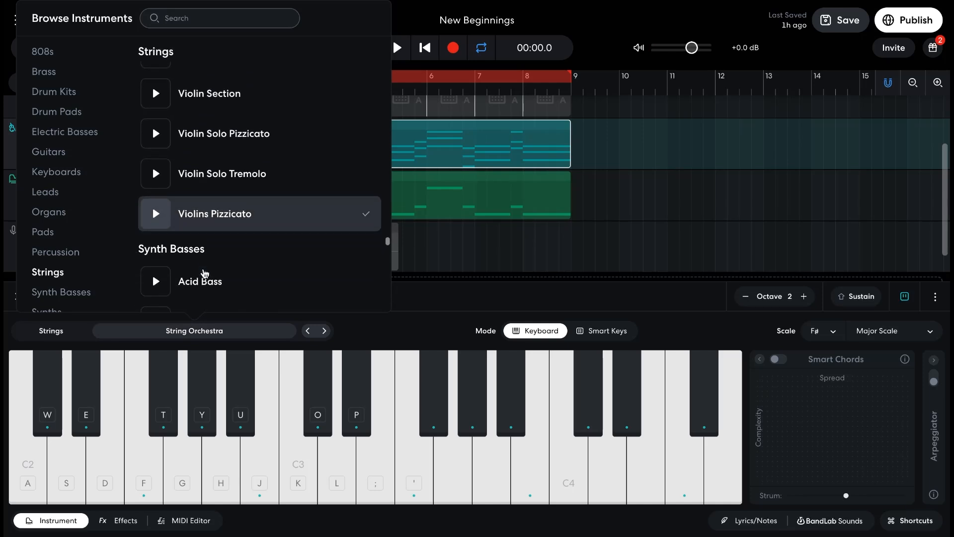
scroll(85, 228, "down", 2)
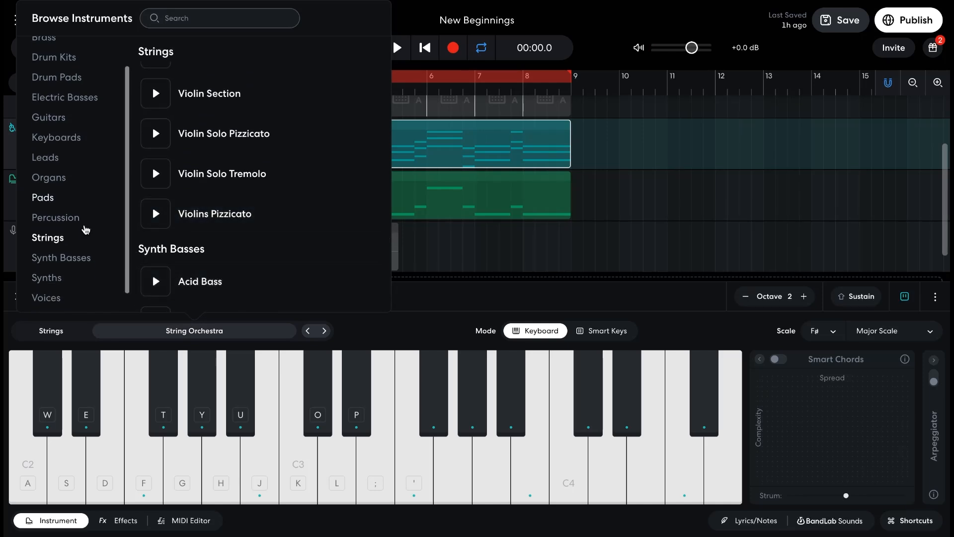
left_click(54, 176)
left_click(156, 166)
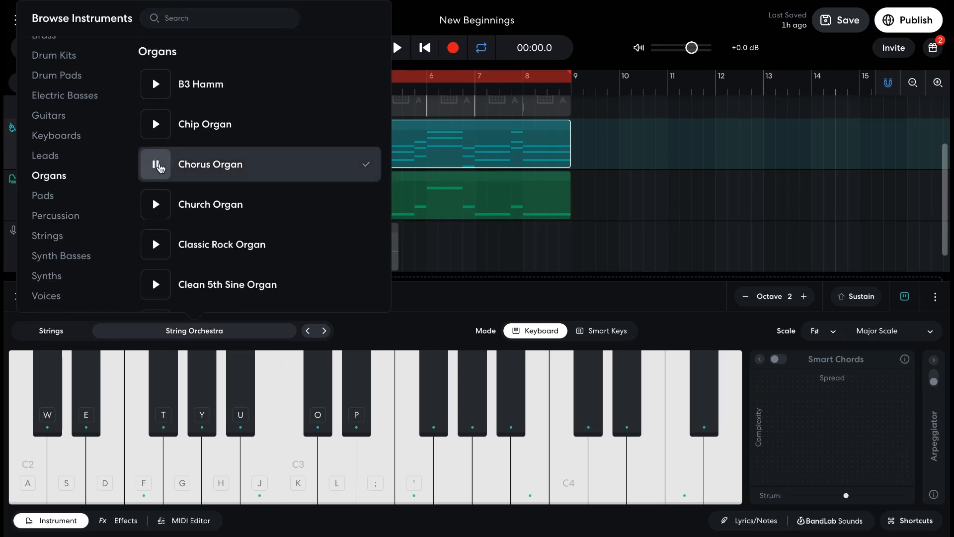
left_click(197, 172)
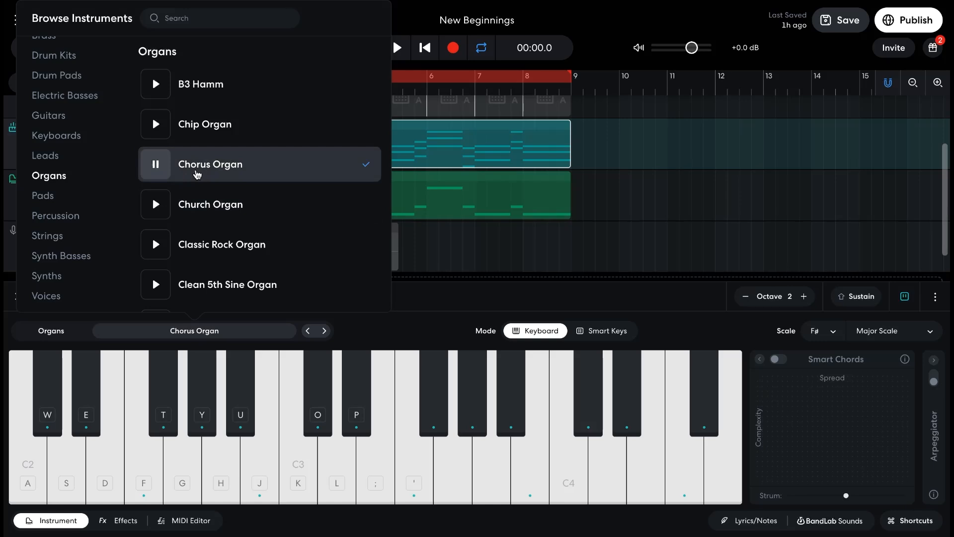
left_click(188, 331)
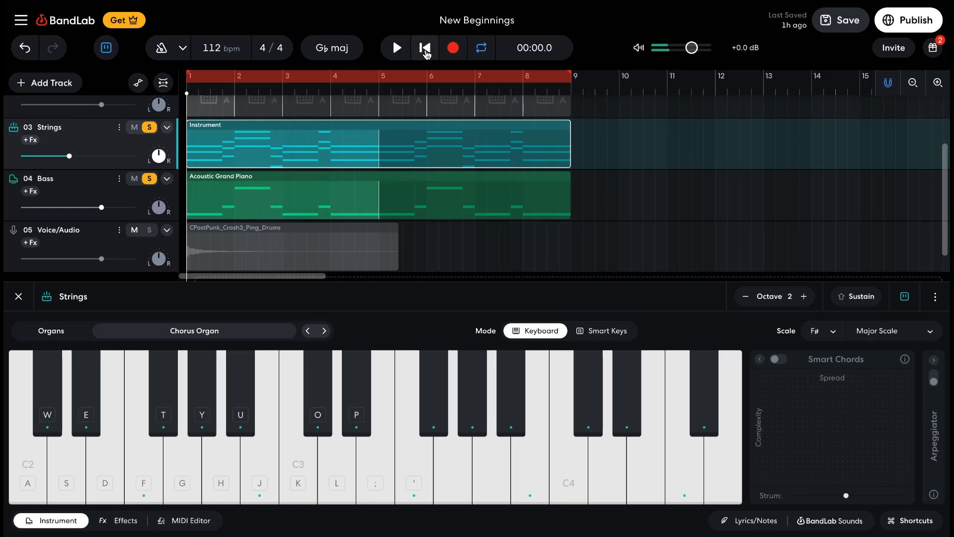
Step: Change the Strings track's instrument to City Keys from the Synths category
left_click(194, 330)
scroll(184, 249, "down", 3)
scroll(76, 254, "down", 2)
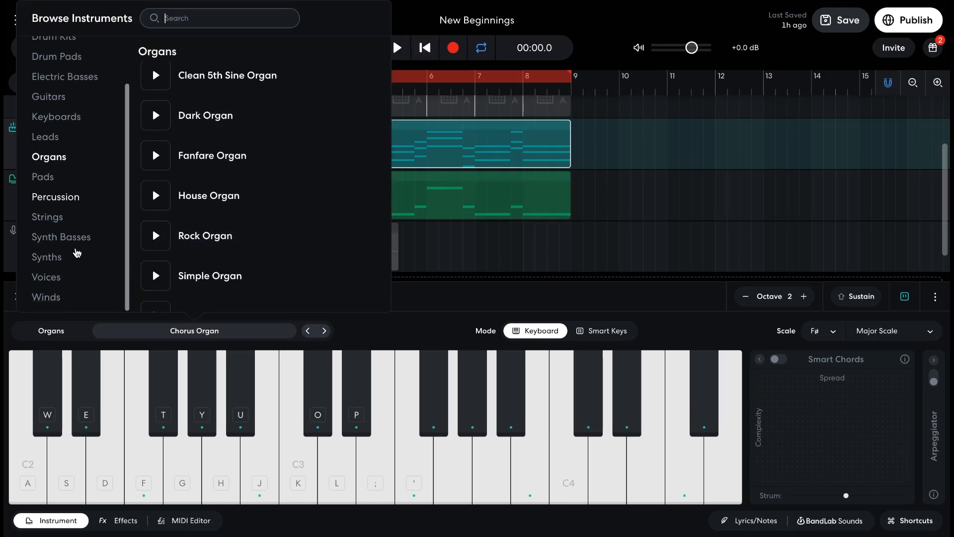
left_click(89, 255)
left_click(156, 170)
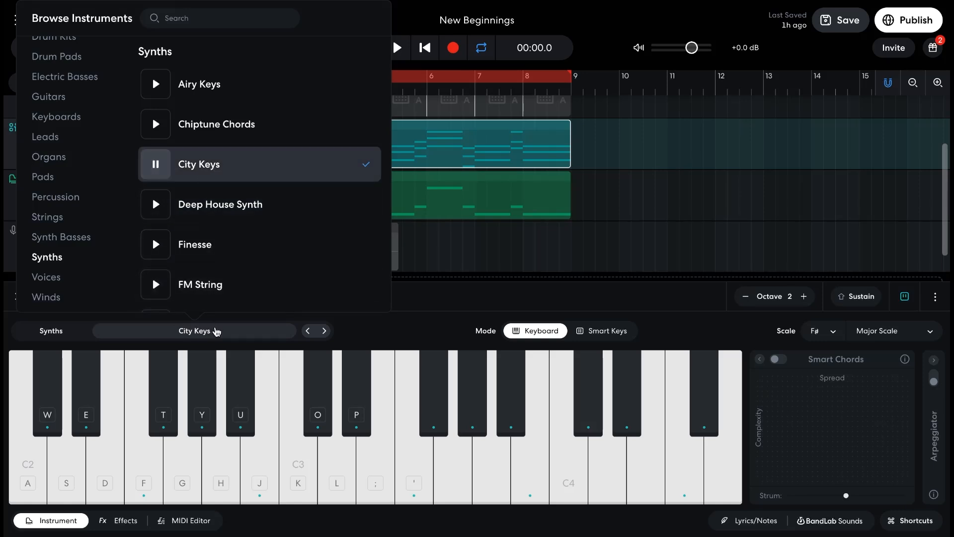
left_click(215, 329)
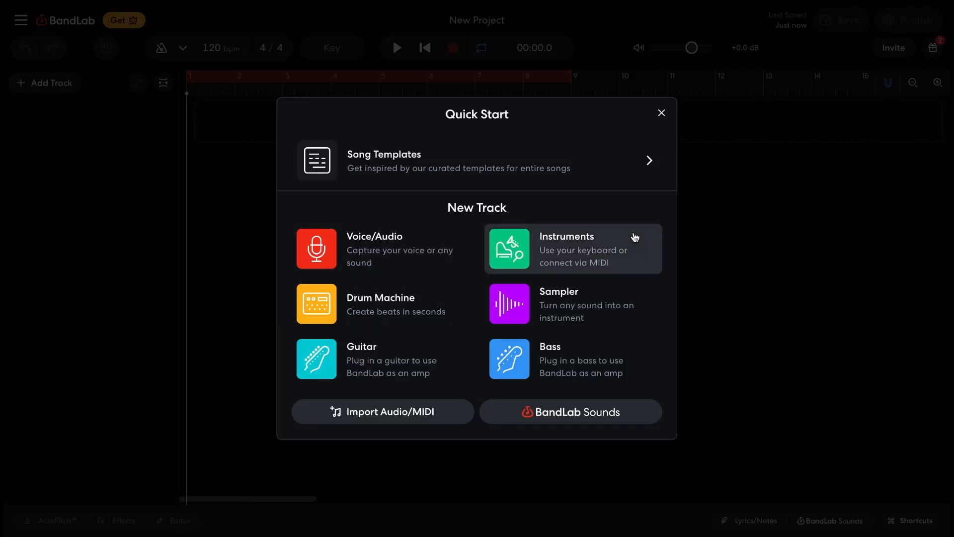
Step: Add two virtual instrument tracks to the new project
left_click(632, 235)
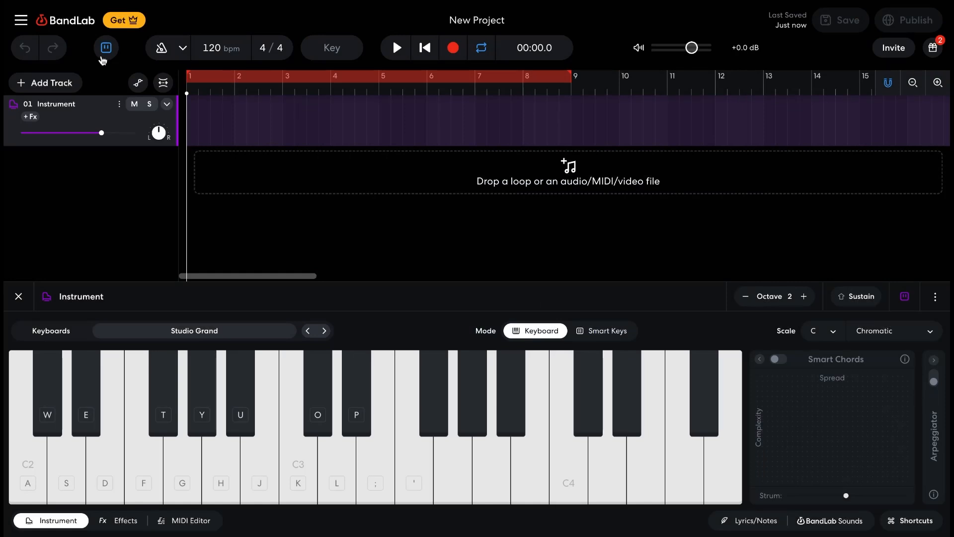
left_click(47, 82)
left_click(157, 191)
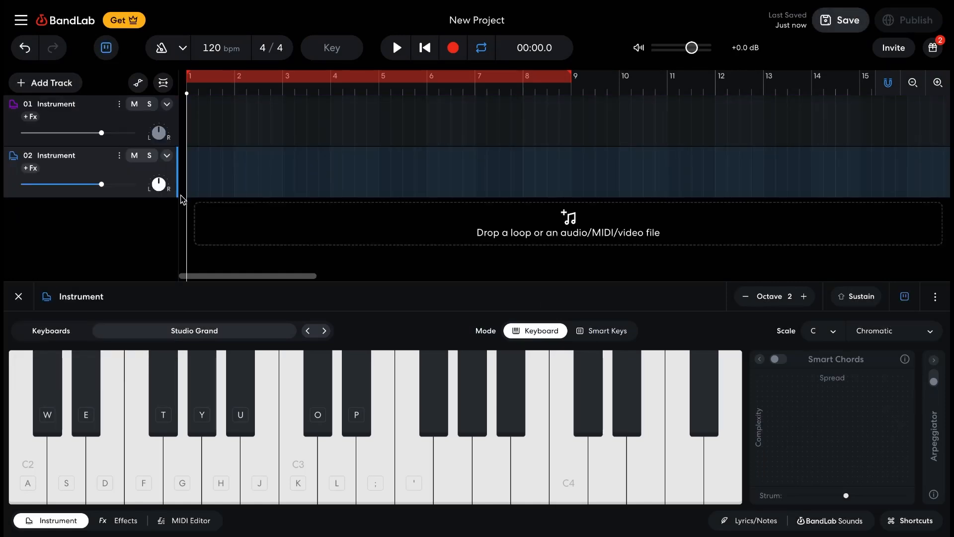
Step: Browse the Voices and Winds instruments for the second instrument track
left_click(271, 339)
scroll(92, 241, "down", 2)
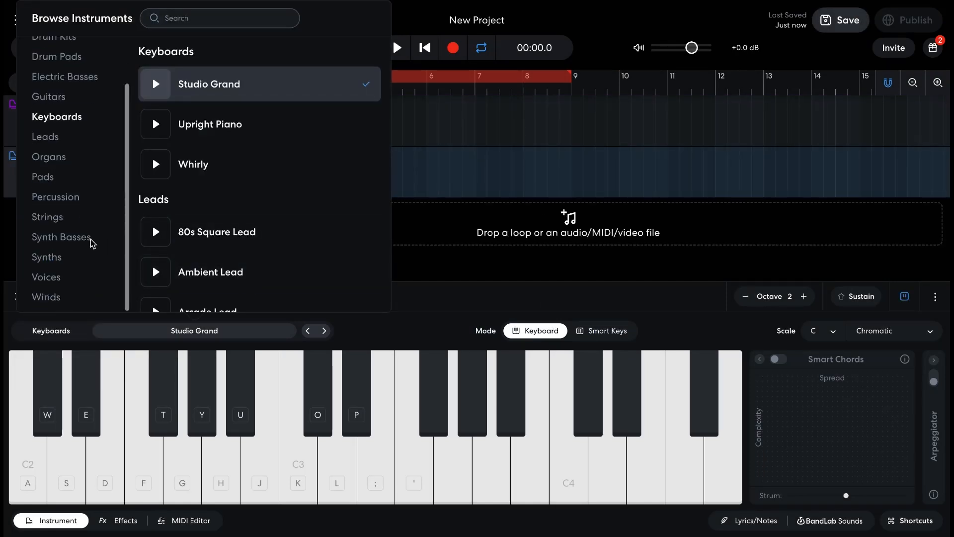
left_click(70, 274)
scroll(232, 235, "down", 8)
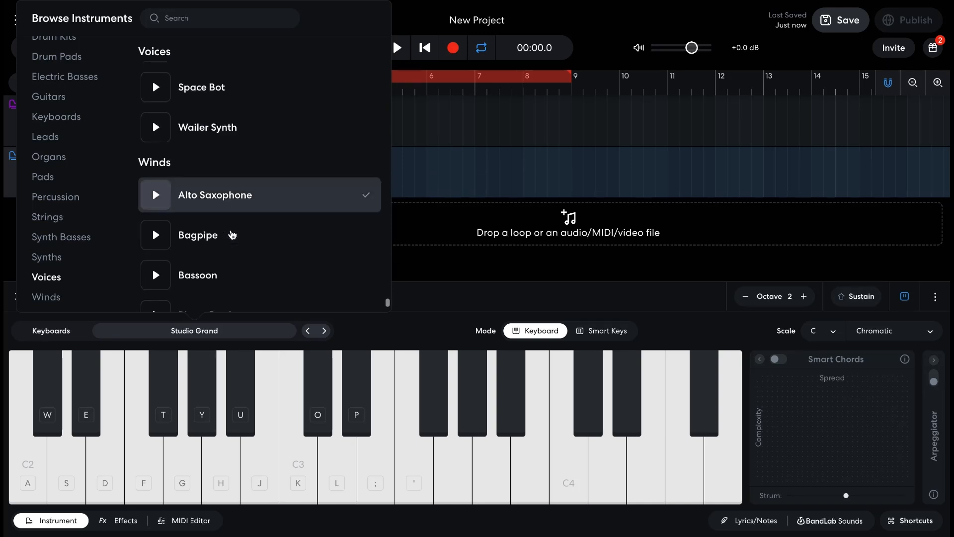
scroll(231, 234, "down", 3)
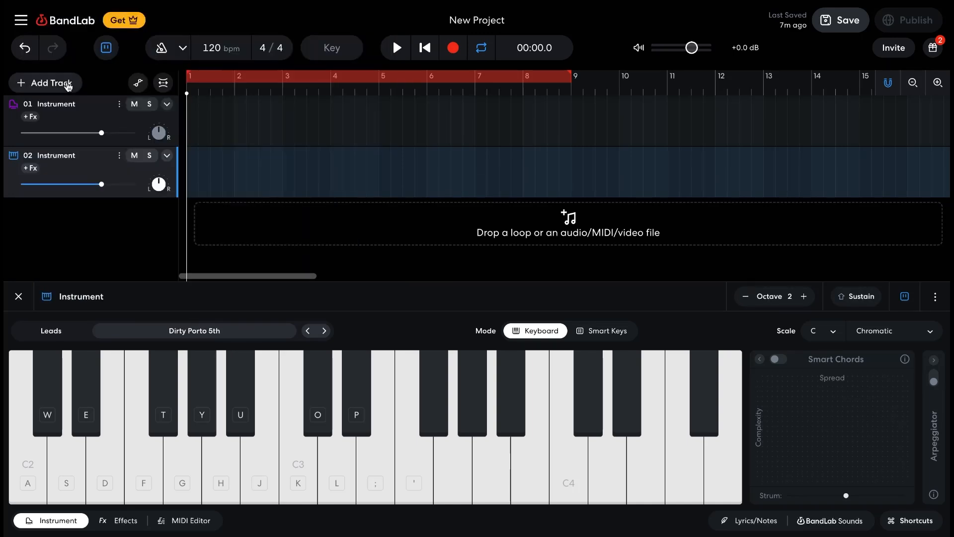
left_click(86, 103)
left_click(65, 84)
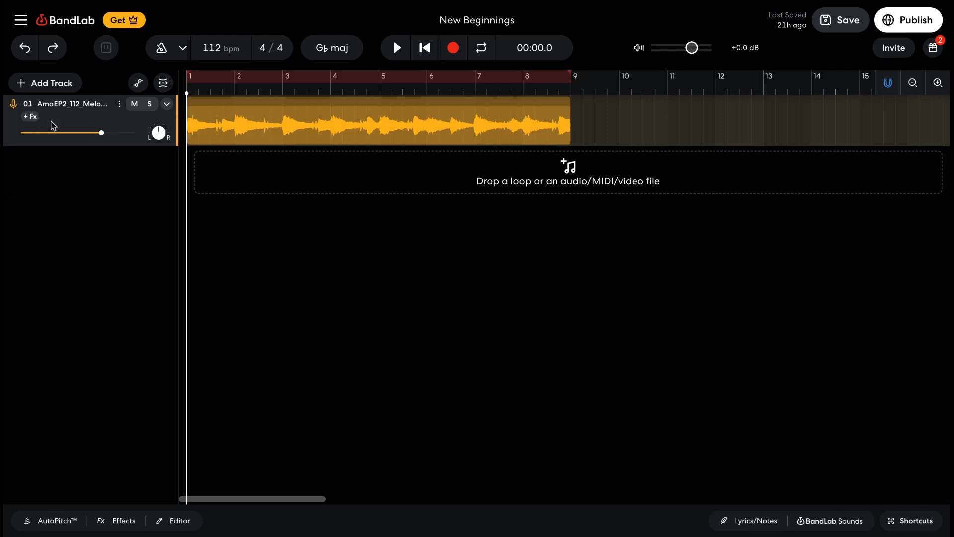
Step: Add a Voice/Audio track and place the CPostPunk_Crash3_Ping_Drums sample at its start
left_click(60, 92)
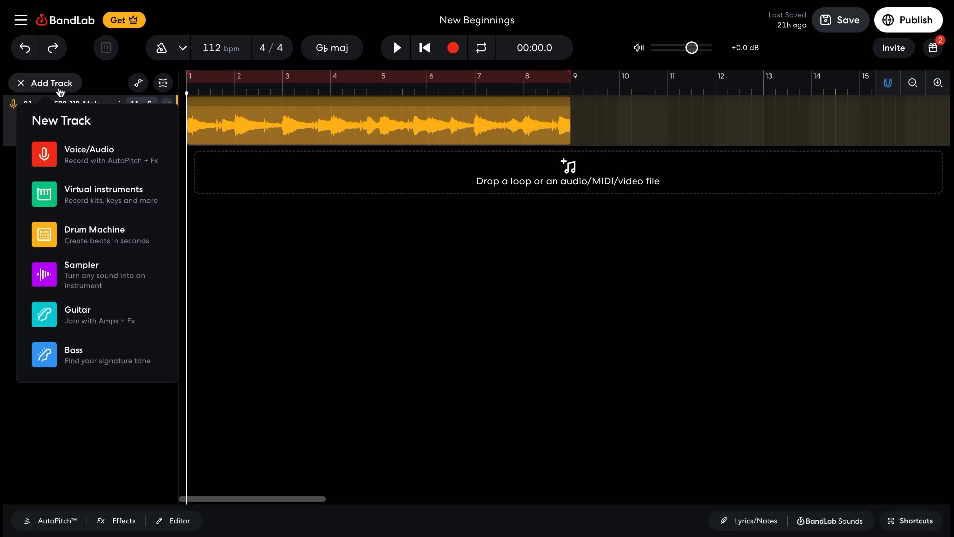
left_click(131, 145)
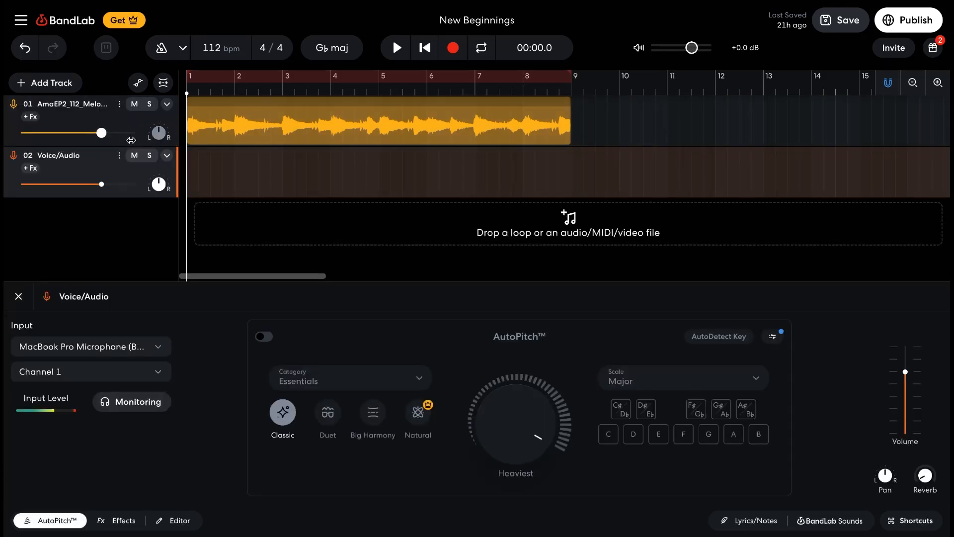
left_click(815, 520)
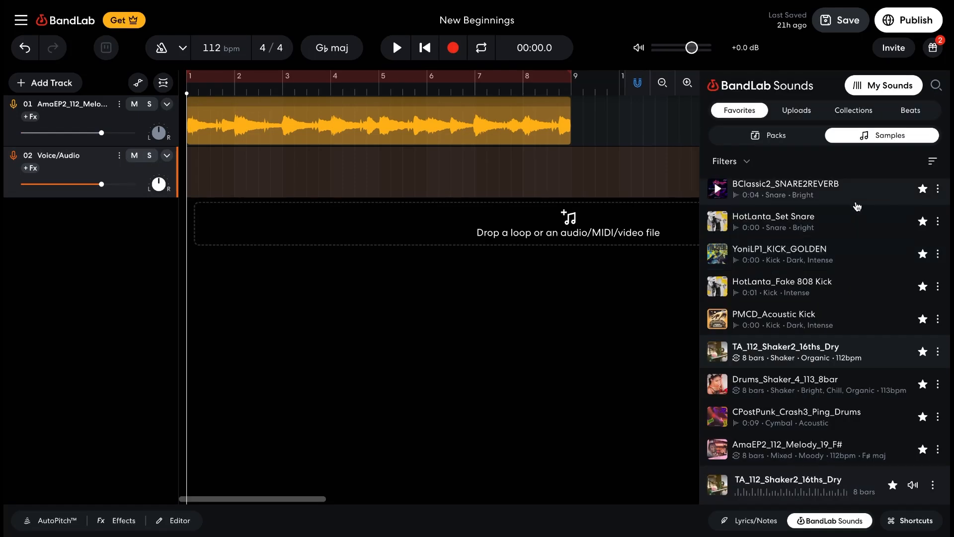
left_click_drag(762, 428, 191, 177)
Step: Enable looping and add the YoniLP1_KICK_GOLDEN, HotLanta_Set Snare and YoniLP1_SNARE_GOLDEN samples on separate new tracks in bar 1
left_click(532, 80)
left_click_drag(785, 259, 191, 224)
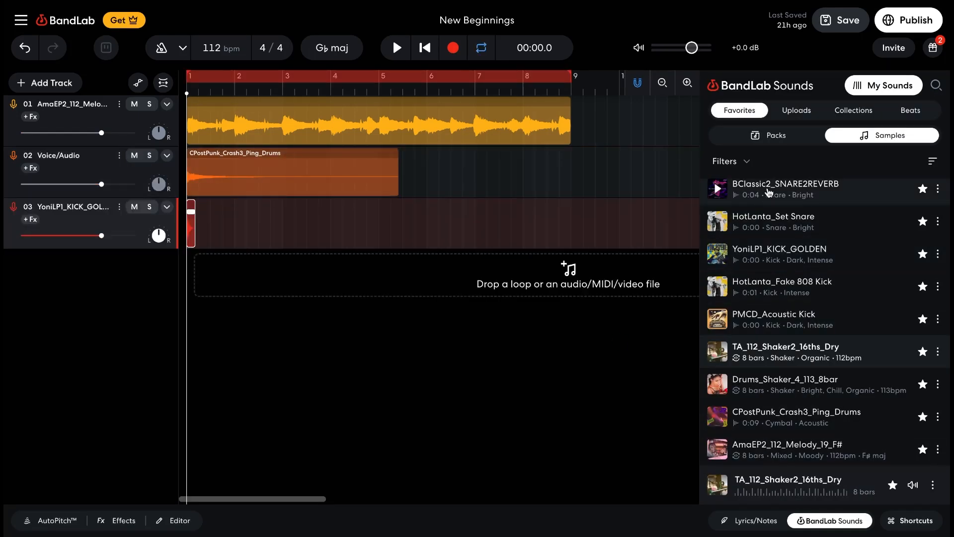
left_click_drag(769, 221, 251, 275)
left_click(208, 274)
scroll(208, 274, "up", 5)
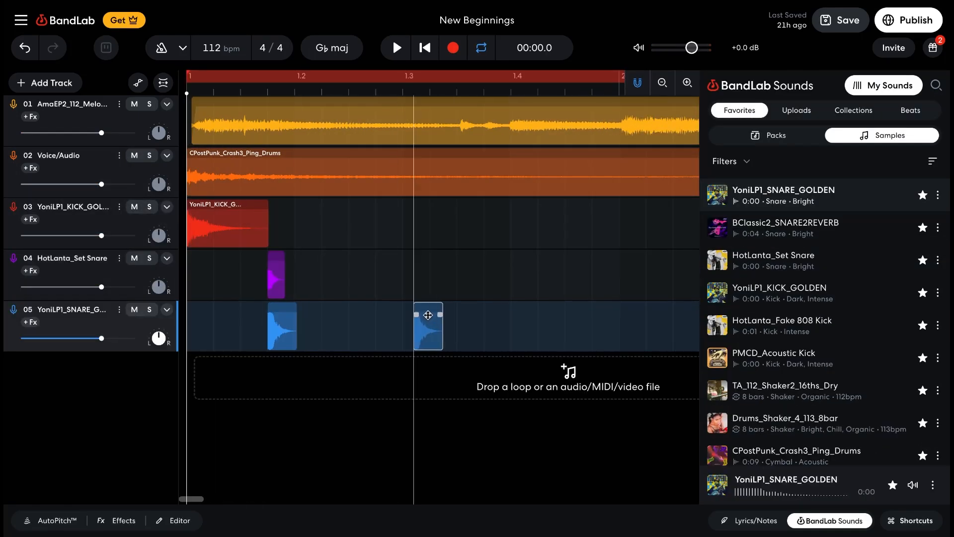
Step: Move the HotLanta_Set Snare clip to halfway through beat 4 of bar 1 and play back the pattern
scroll(494, 294, "down", 2)
key("space")
left_click_drag(228, 275, 368, 281)
key("space")
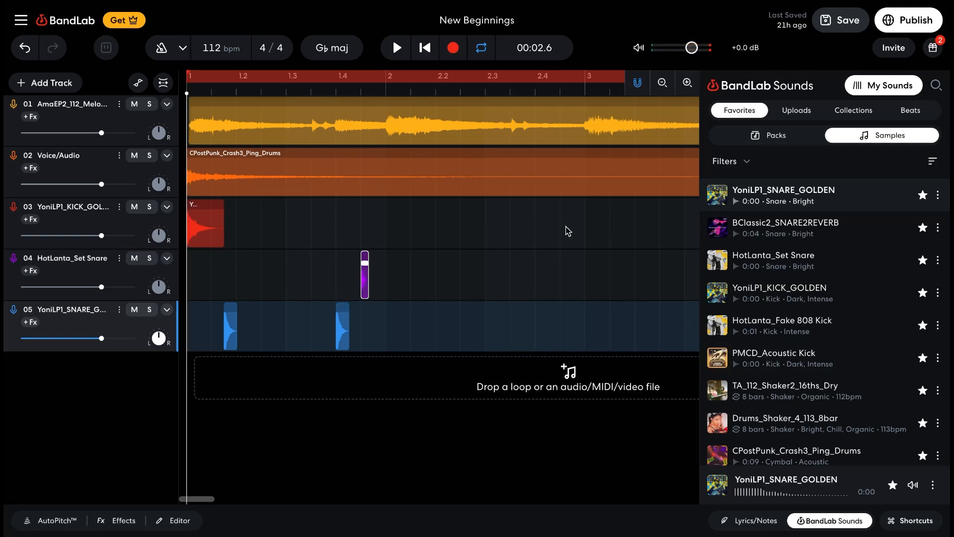
Step: Duplicate the one-bar kick and snare pattern across bars 2 to 8
scroll(815, 323, "down", 1)
scroll(298, 188, "down", 2)
left_click_drag(311, 215, 151, 343)
key("super+d")
scroll(193, 255, "down", 3)
left_click_drag(193, 241, 317, 241, "alt")
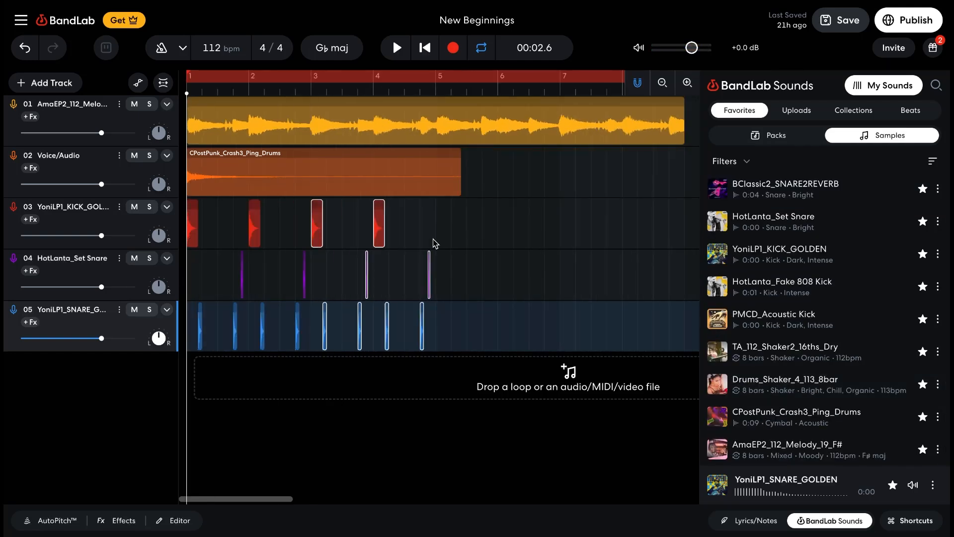
left_click_drag(436, 237, 189, 323)
left_click_drag(193, 240, 442, 240, "alt")
Step: Preview the Drums_Shaker_4_113_8bar sample and add it on a new track from bar 1
scroll(853, 440, "up", 1)
double_click(803, 411)
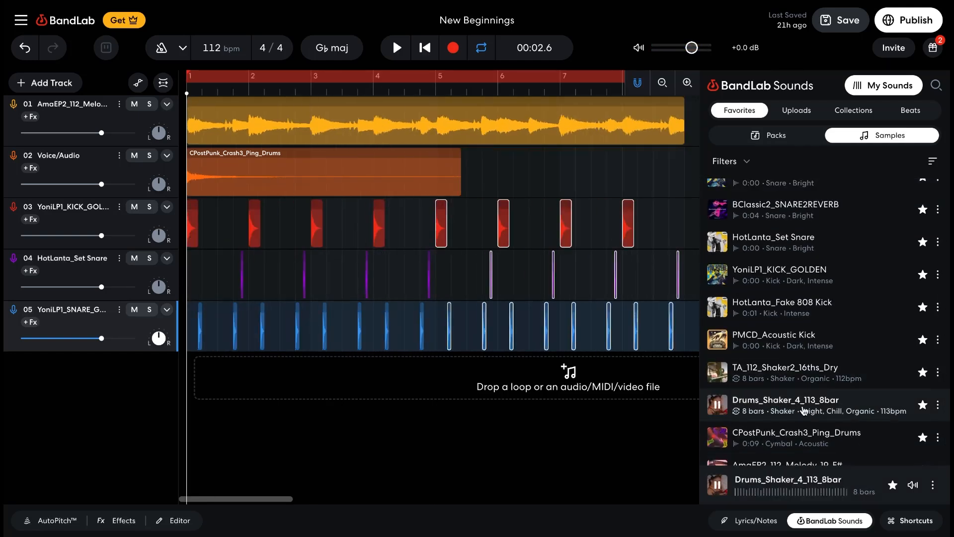
left_click(163, 87)
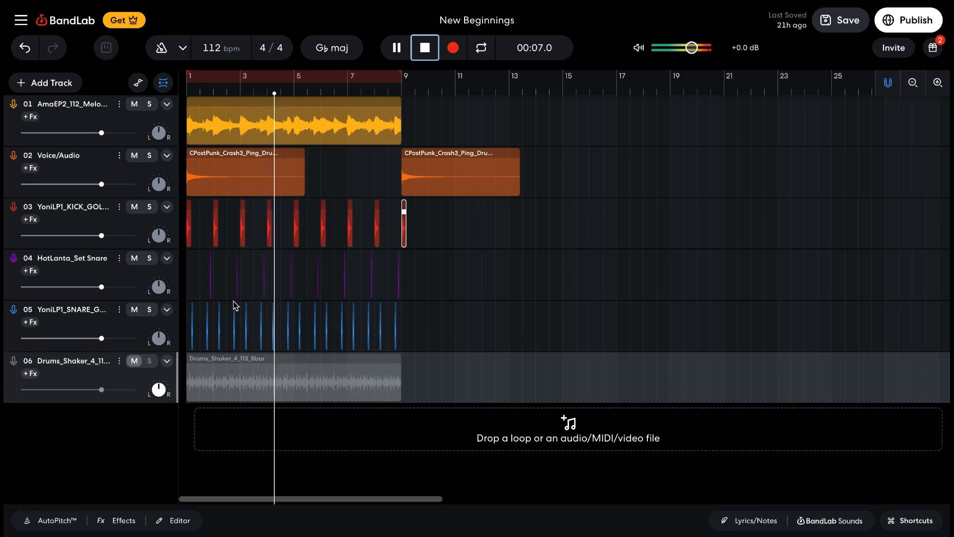
Step: Unmute the Drums_Shaker track and lower its volume slightly
left_click(134, 360)
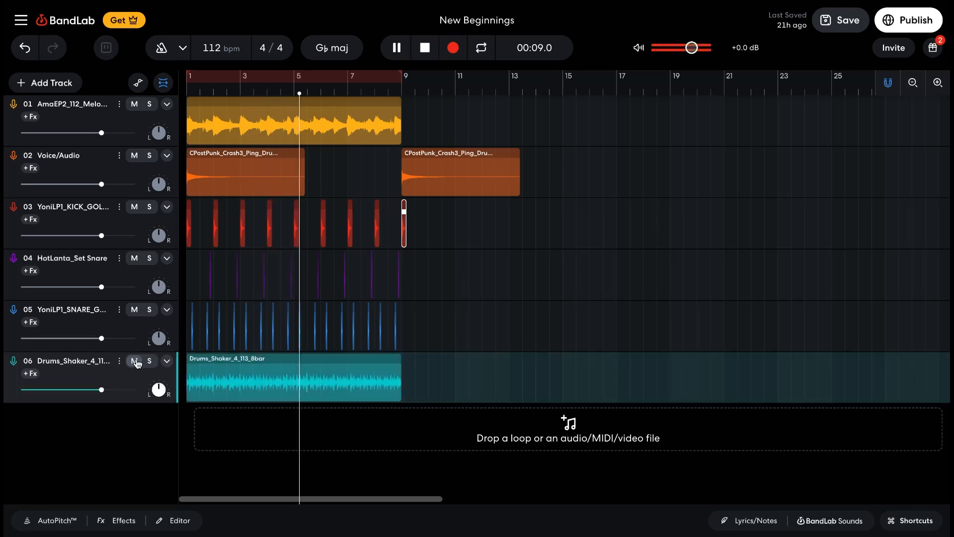
mouse_move(101, 389)
left_click_drag(101, 389, 96, 390)
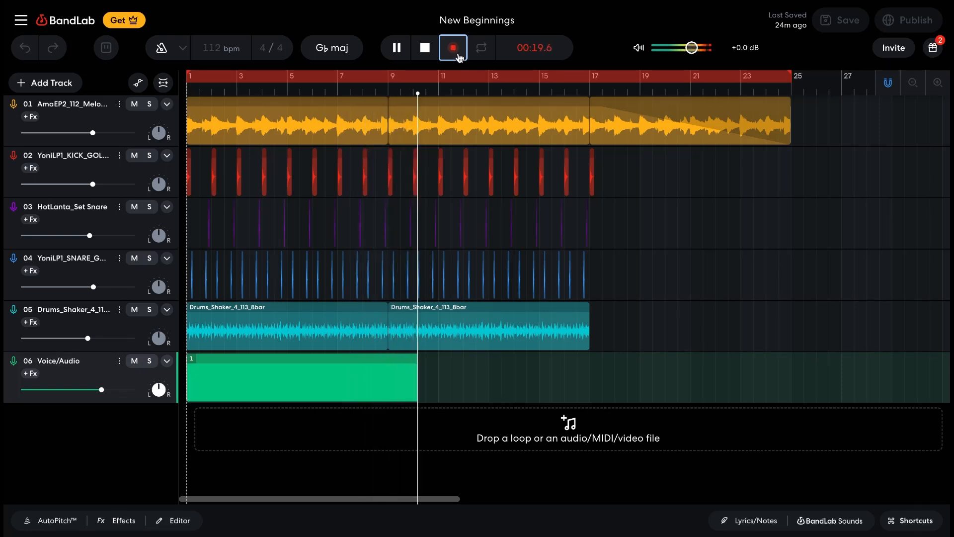
Step: End the vocal recording on the Voice/Audio track and stop playback
left_click(457, 55)
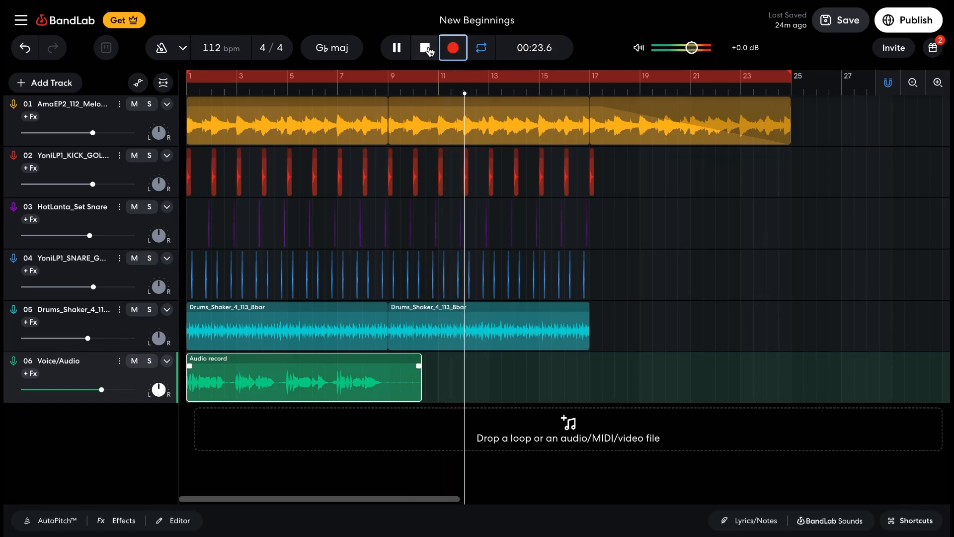
left_click(426, 48)
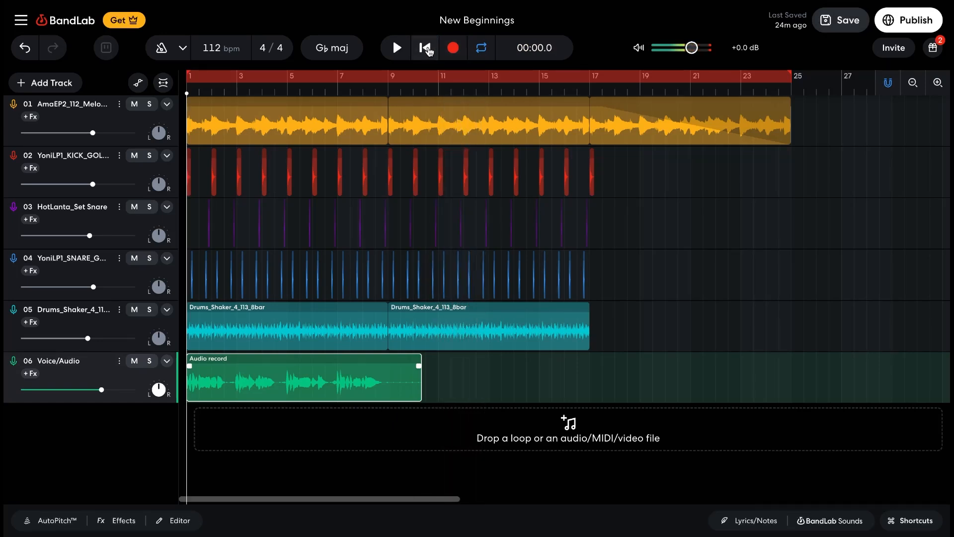
Step: Copy the vocal recording so the duplicate starts at bar 9, and play the song from the beginning
left_click_drag(349, 396, 540, 386)
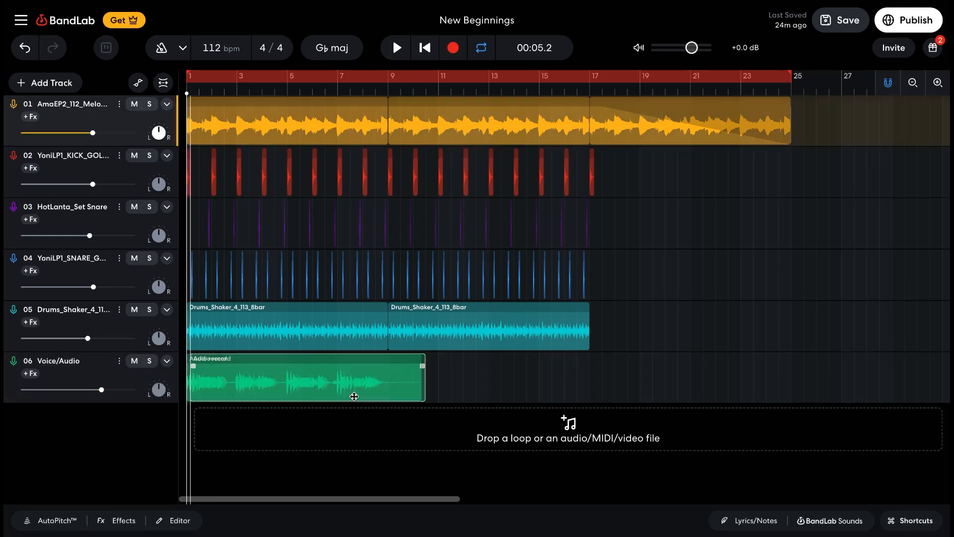
key("space")
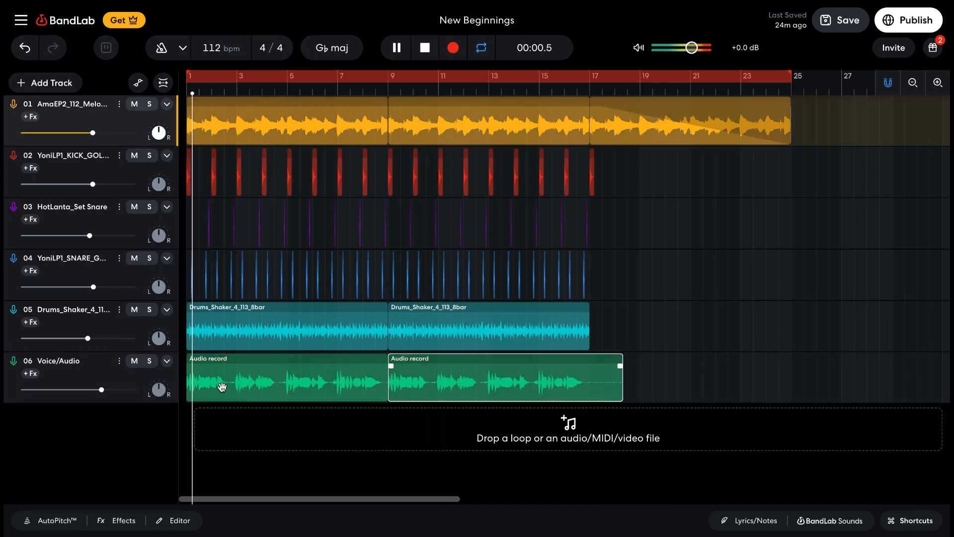
left_click(666, 359)
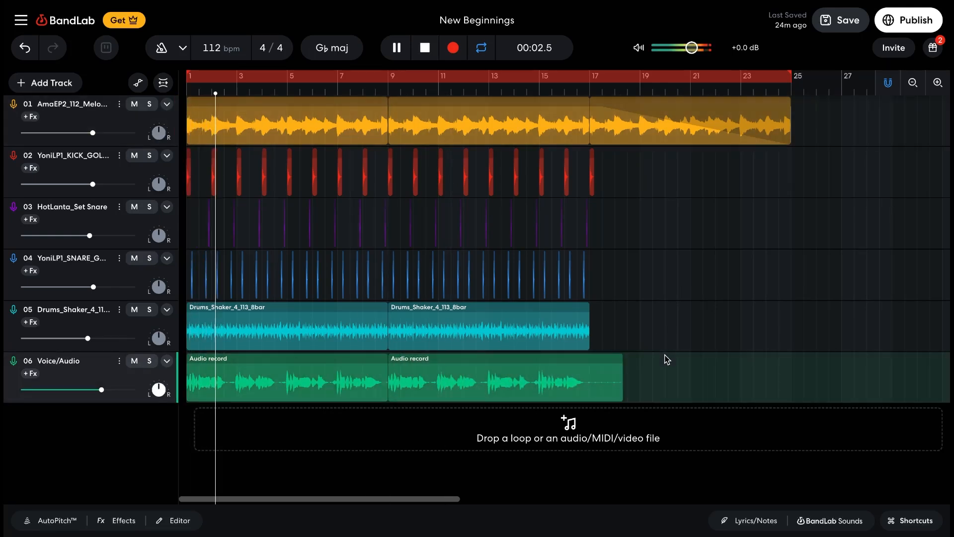